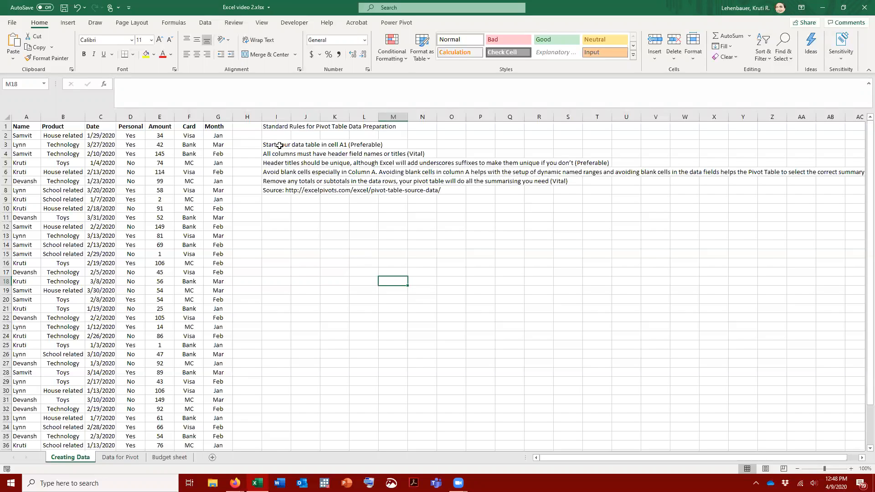
Step: Review the pivot table preparation rules against the dataset, checking the column headers, the find and replace options and the row below the data
left_click(274, 145)
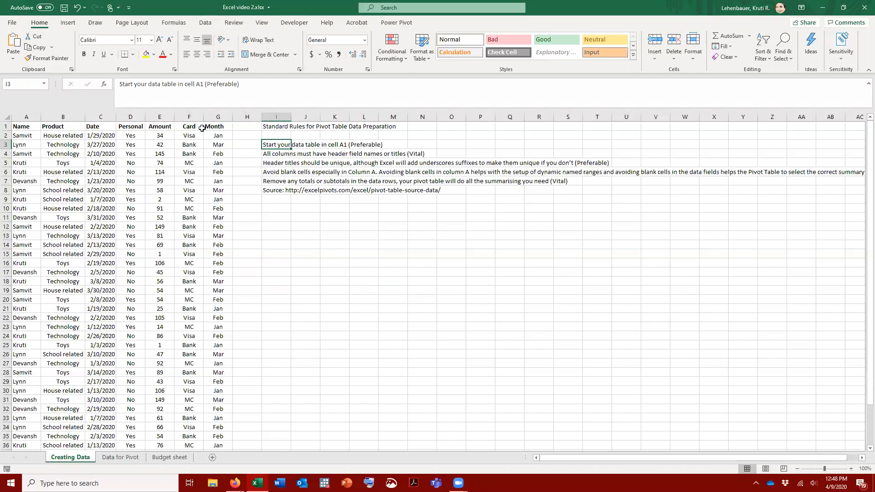
left_click(162, 126)
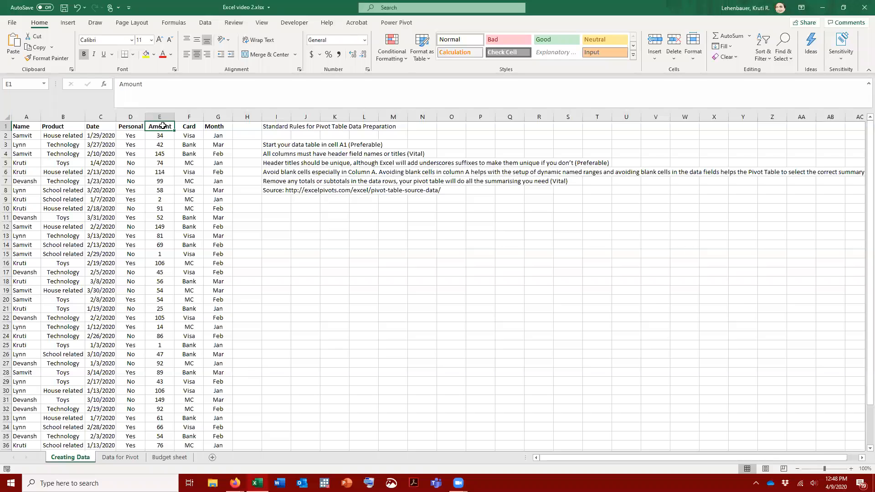
scroll(55, 169, "down", 4)
scroll(55, 169, "up", 4)
left_click(789, 57)
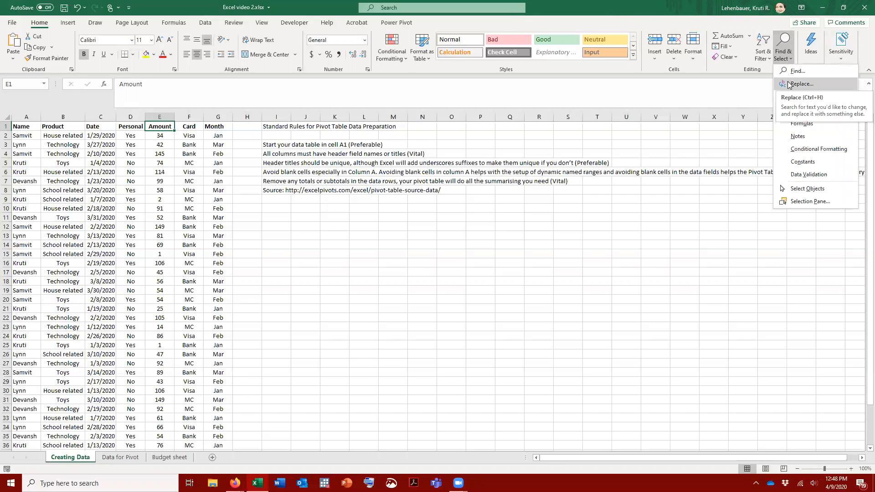
left_click(620, 222)
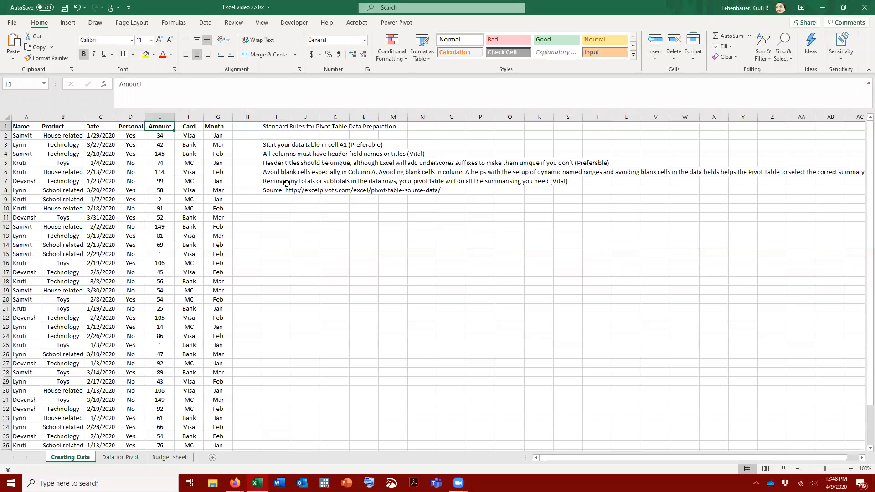
scroll(191, 141, "down", 5)
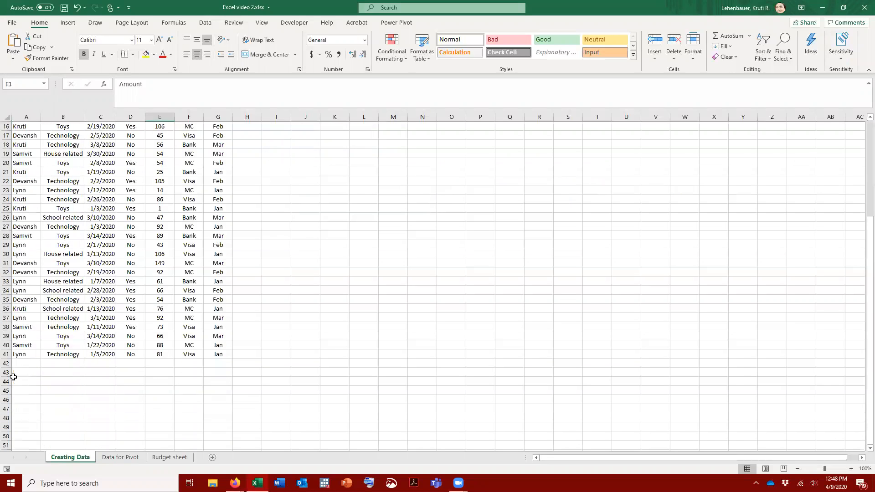
left_click_drag(18, 363, 223, 365)
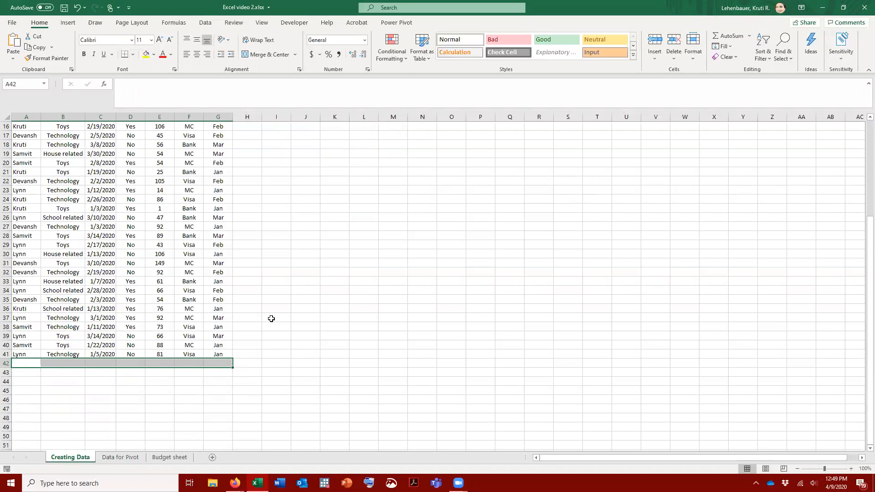
scroll(301, 308, "up", 5)
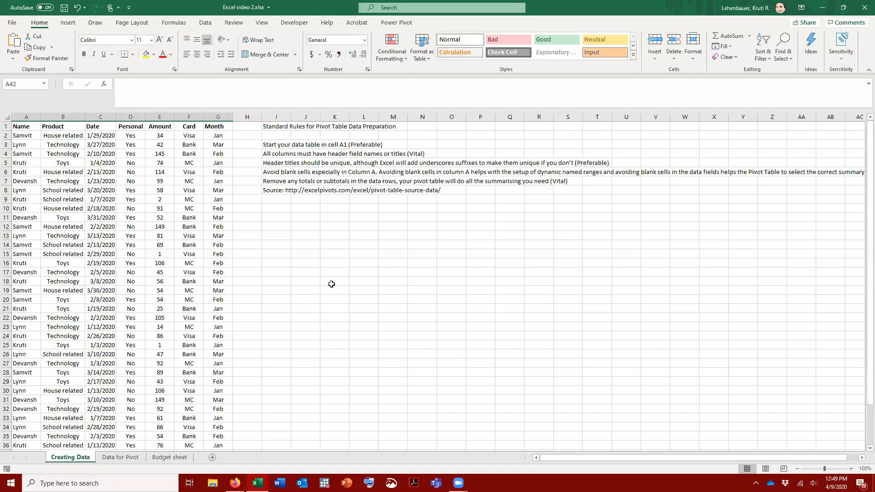
left_click(335, 262)
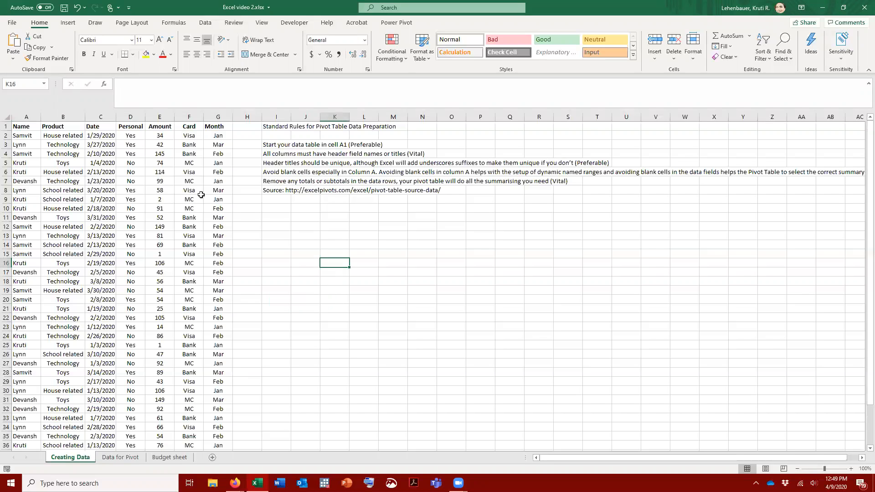
Step: Enter the label TOTAL in cell A42 below the data and clear that cell again
scroll(174, 170, "down", 3)
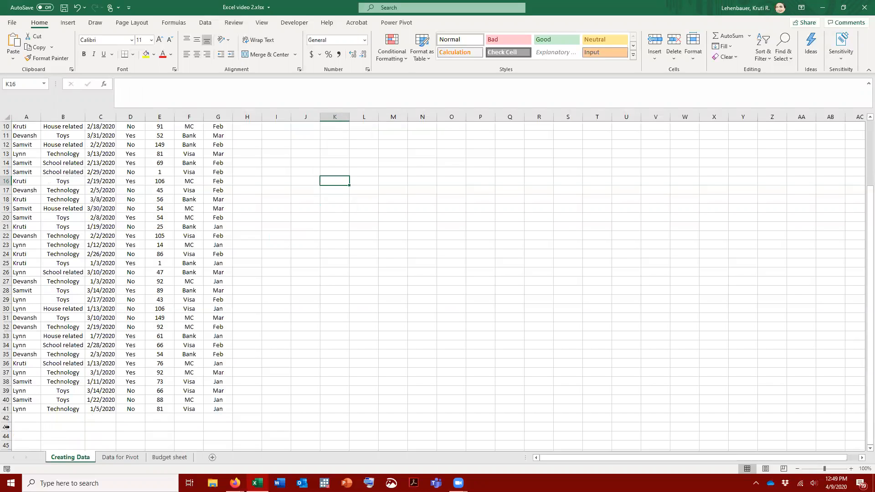
left_click(31, 419)
type("TOTAL")
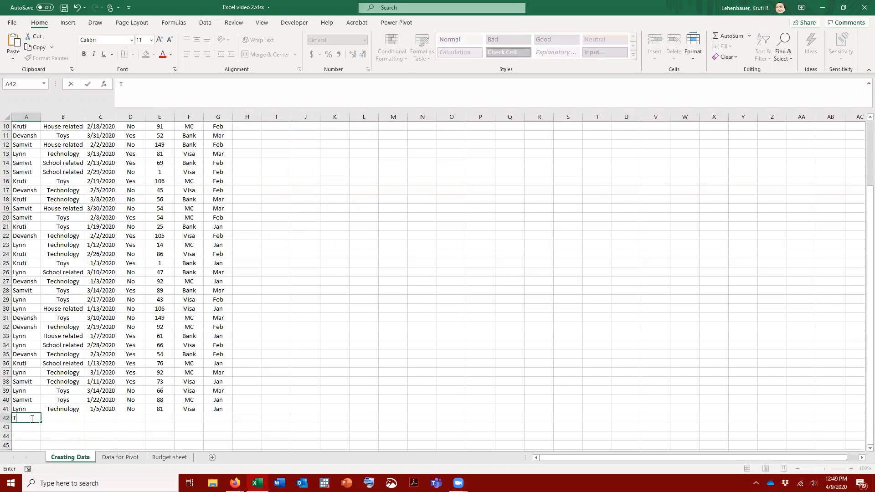
key("Tab")
key("Tab")
key("Tab")
key("Tab")
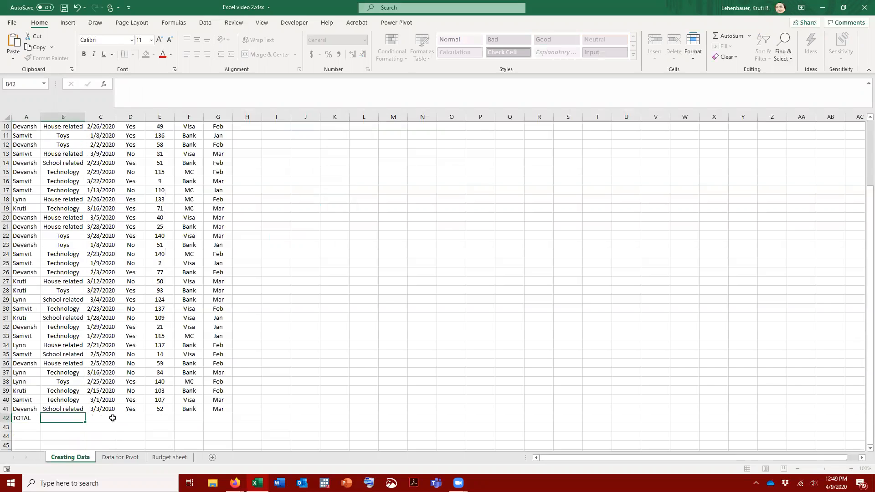
key("Tab")
key("Tab")
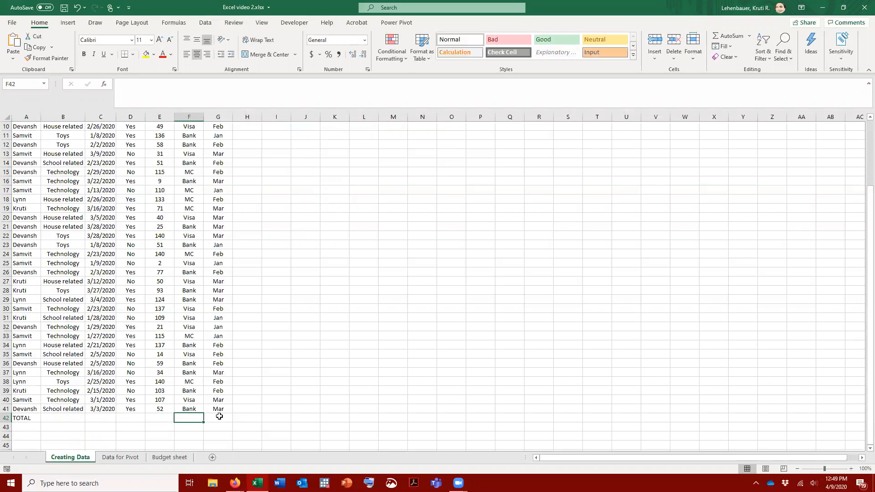
left_click(27, 418)
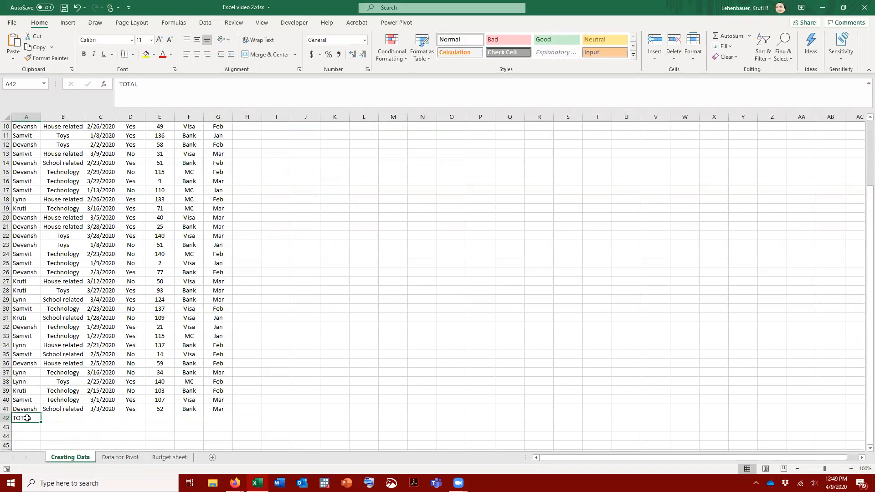
key("Delete")
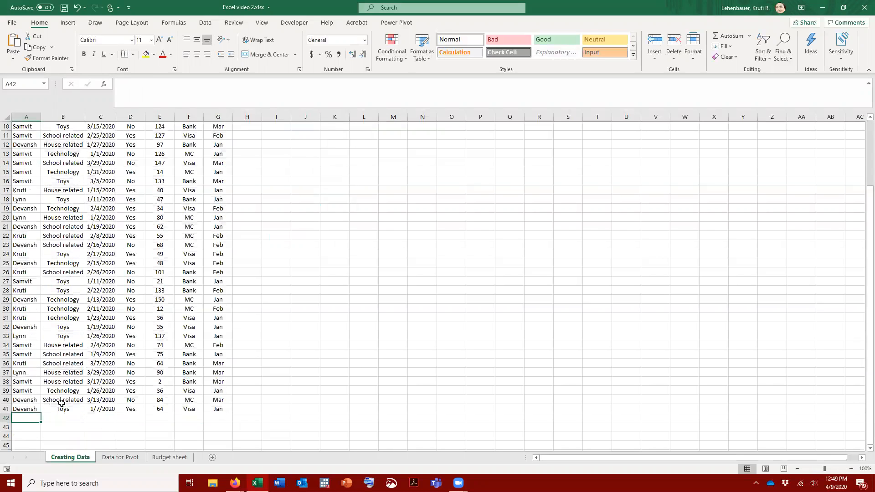
Step: Examine the row 2 formulas in the Name, Product, Date, Personal, Amount and Card columns, plus the Amount cell's number format
scroll(188, 286, "up", 3)
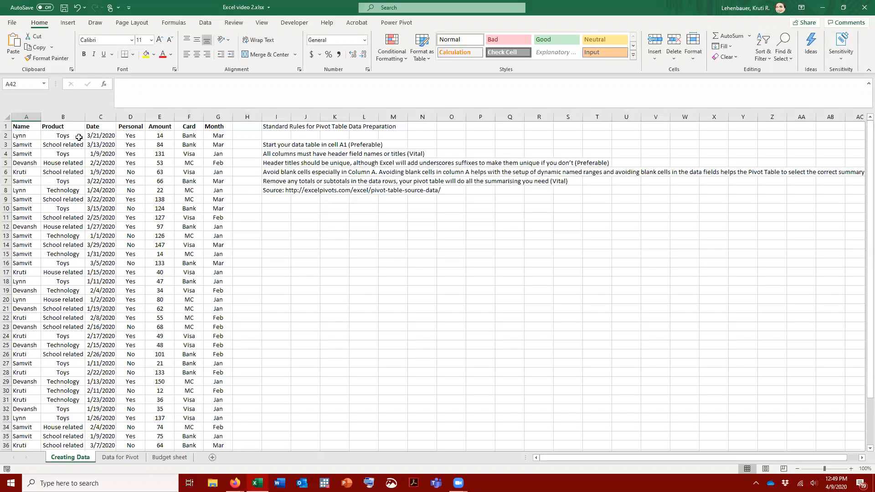
left_click(24, 136)
left_click(66, 135)
left_click(102, 135)
left_click(132, 136)
left_click(164, 135)
left_click(188, 135)
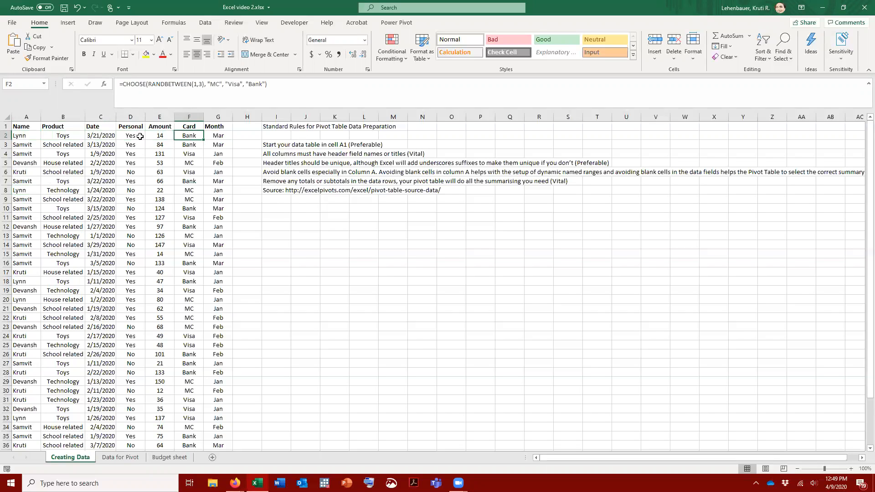
left_click(111, 136)
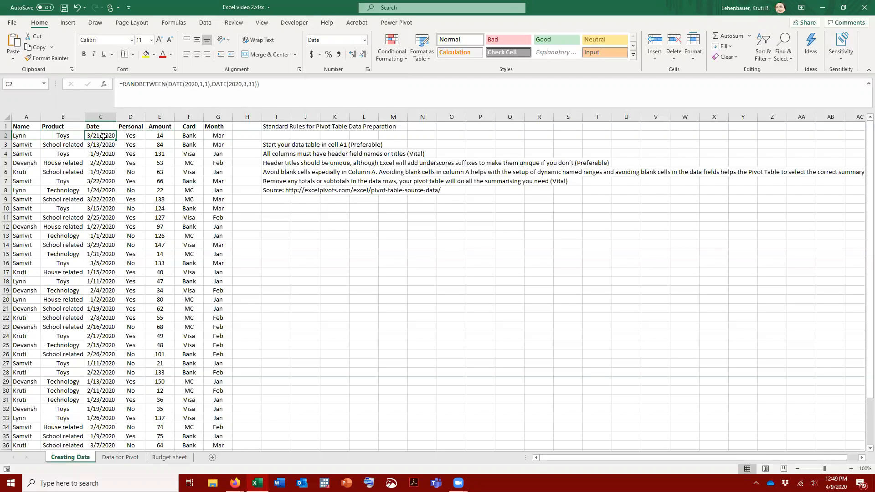
left_click(130, 135)
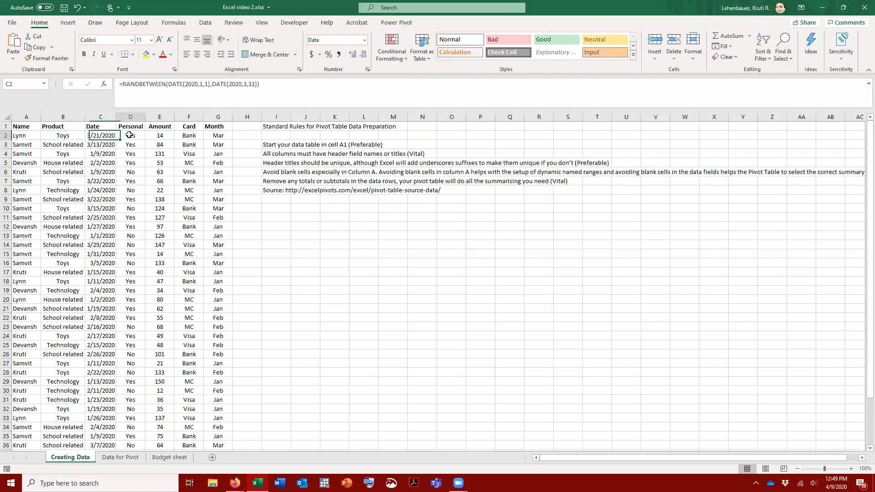
left_click(168, 135)
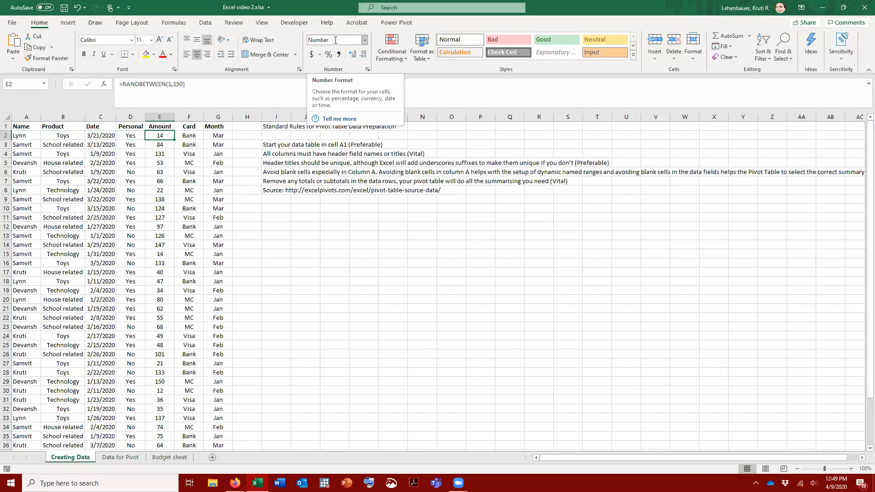
left_click(245, 155)
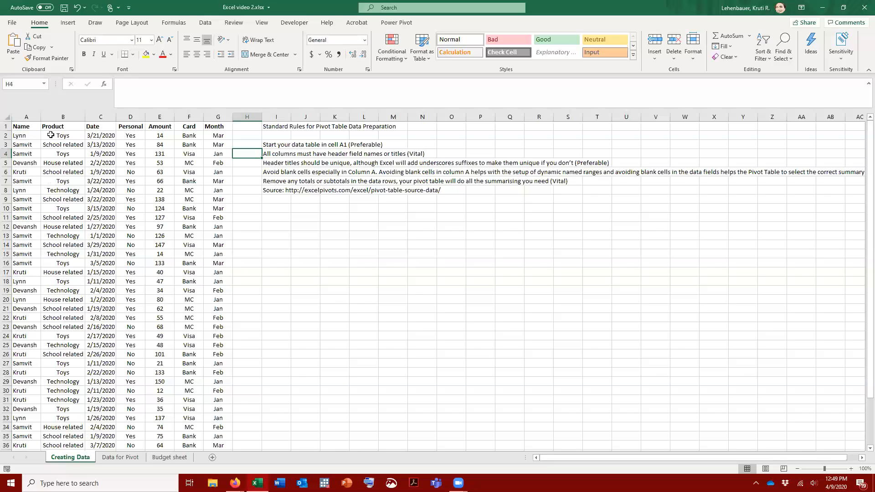
Step: Inspect the Product column's formula and the Yes/No CHOOSE formula of the Personal column in D2
left_click(65, 135)
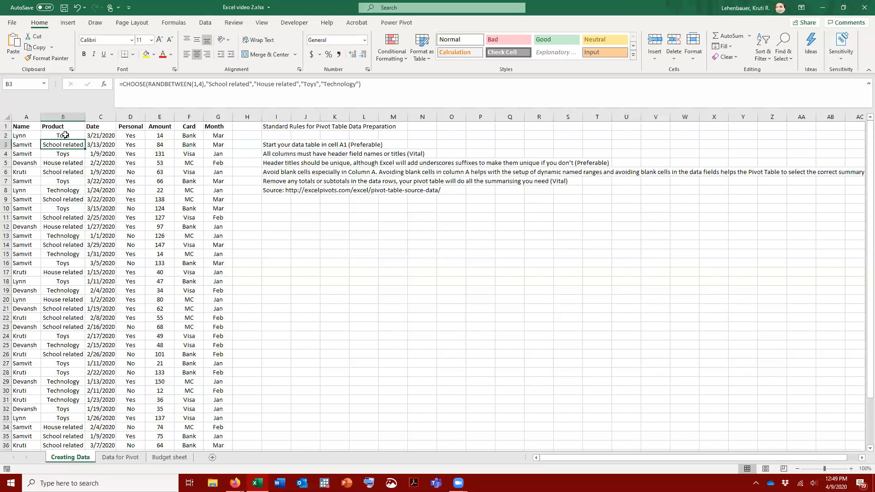
left_click(138, 135)
left_click(246, 83)
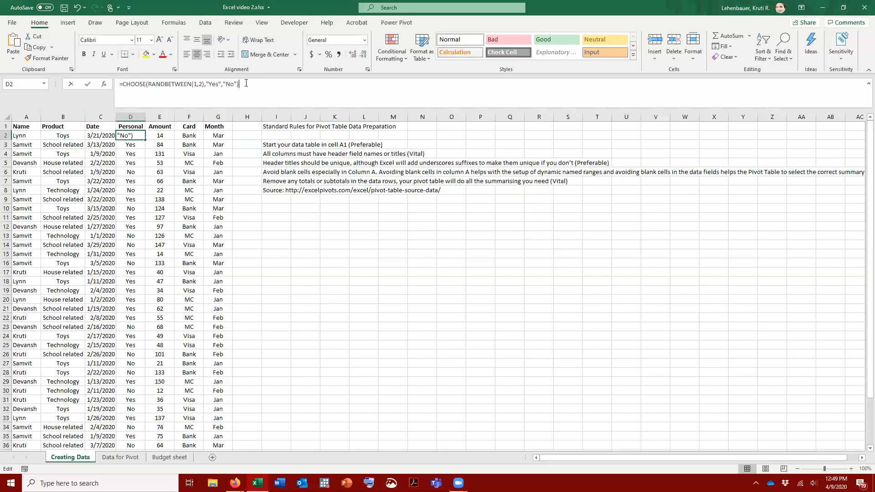
key("Return")
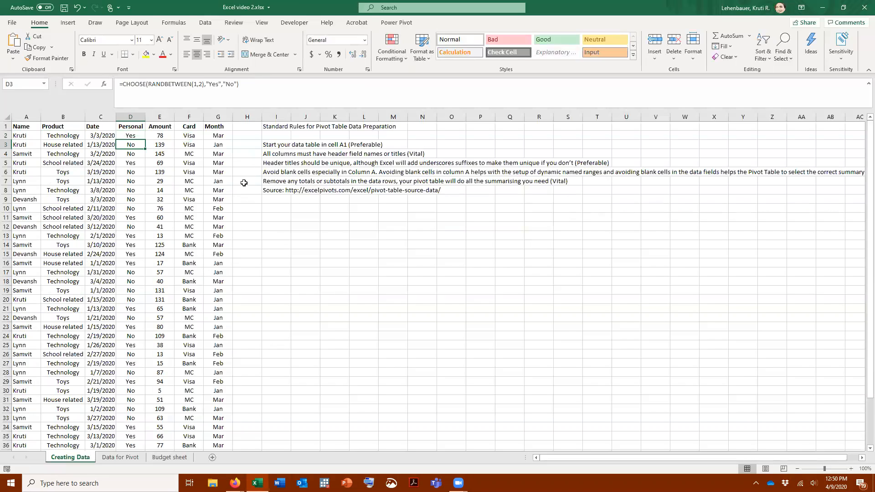
left_click(243, 137)
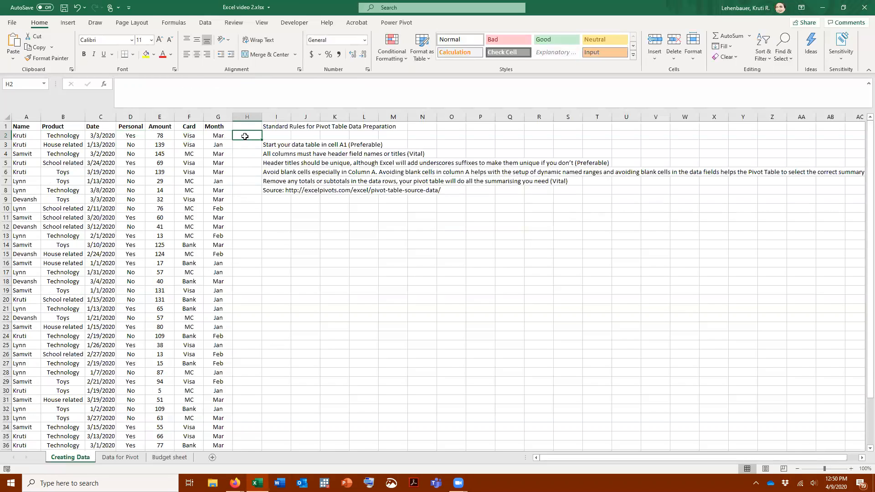
Step: Review the Name, Product and Date headers and examine the CHOOSE and RANDBETWEEN parts of the formula in A2
left_click(27, 127)
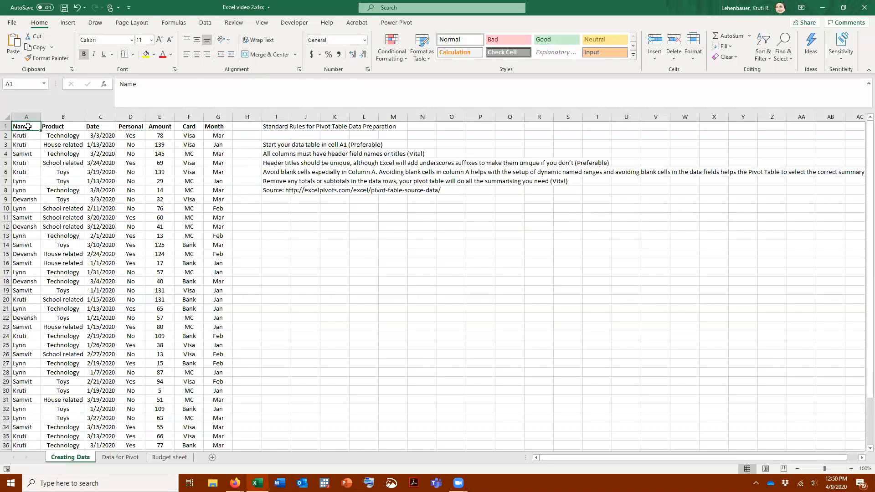
left_click(58, 126)
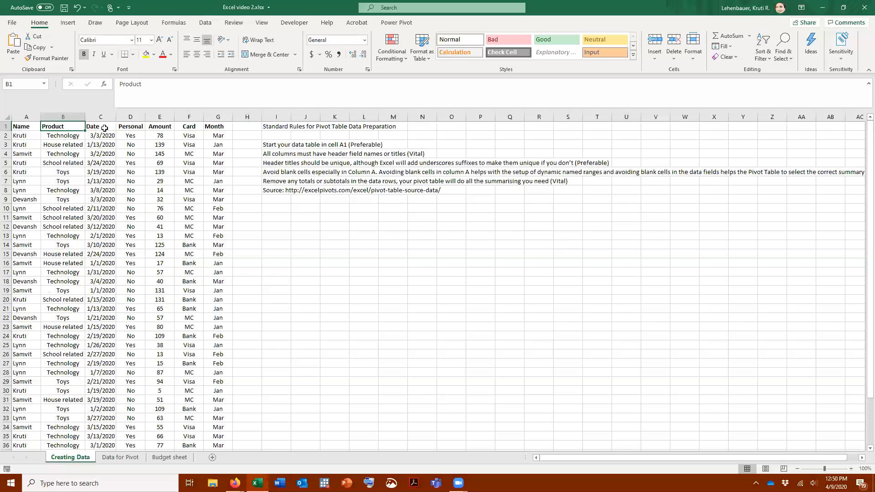
left_click(104, 128)
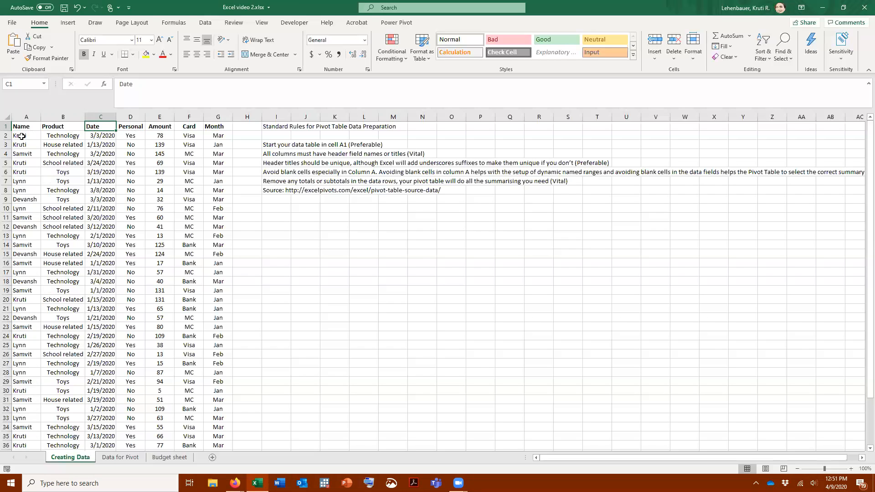
left_click(21, 136)
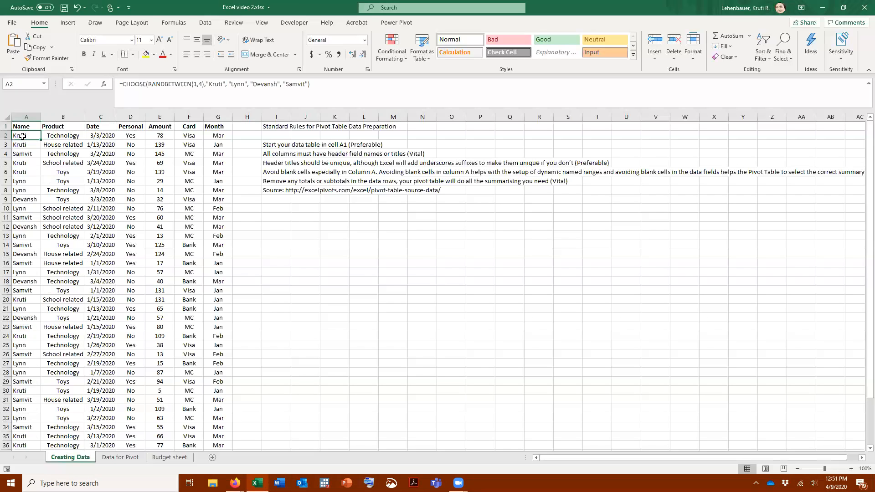
double_click(138, 83)
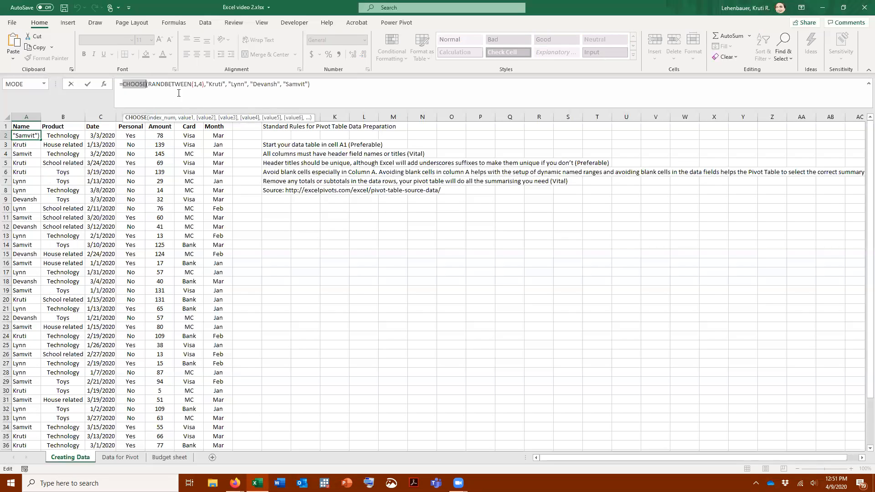
left_click(147, 84)
left_click_drag(149, 84, 190, 85)
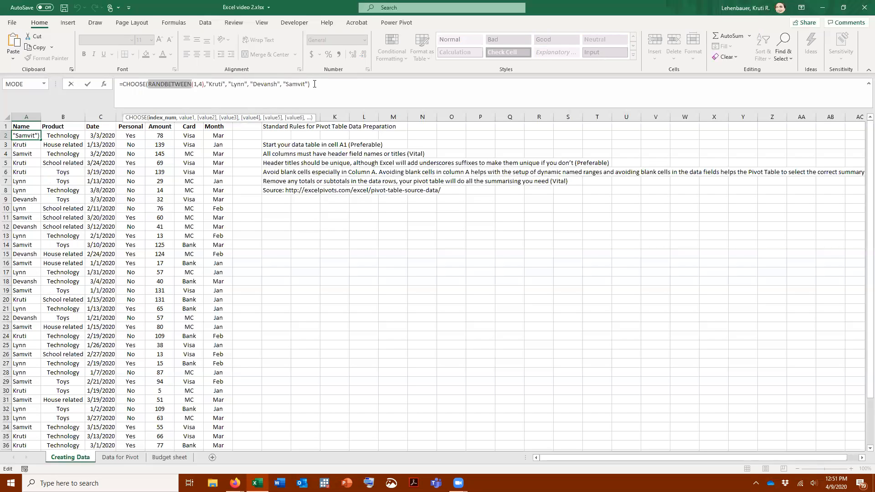
left_click(315, 84)
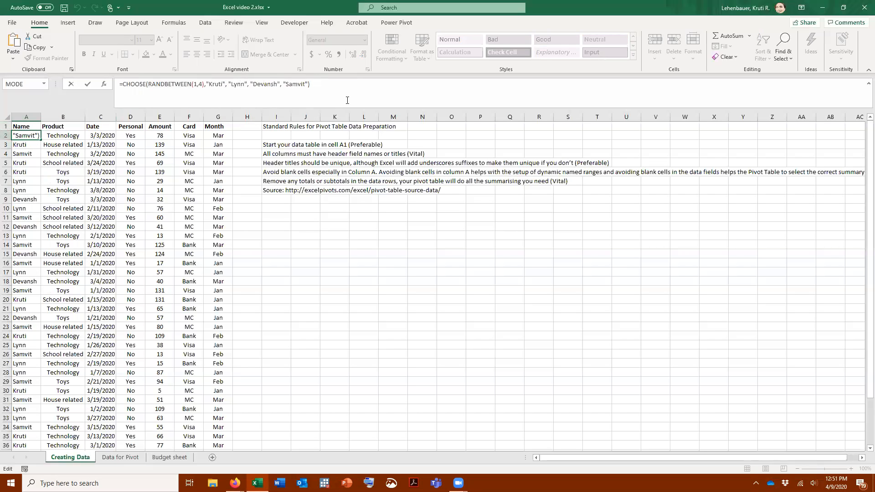
key("Return")
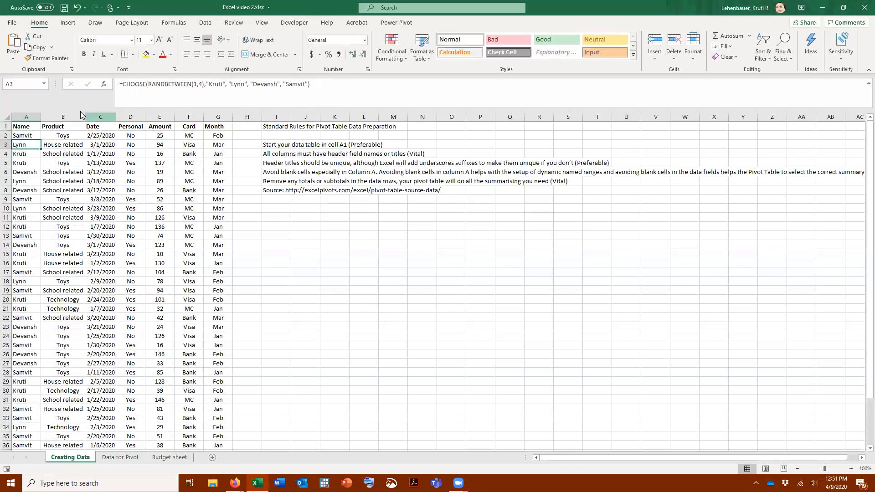
Step: Fill the random name formula from A2 down the Name column to A41
left_click(29, 135)
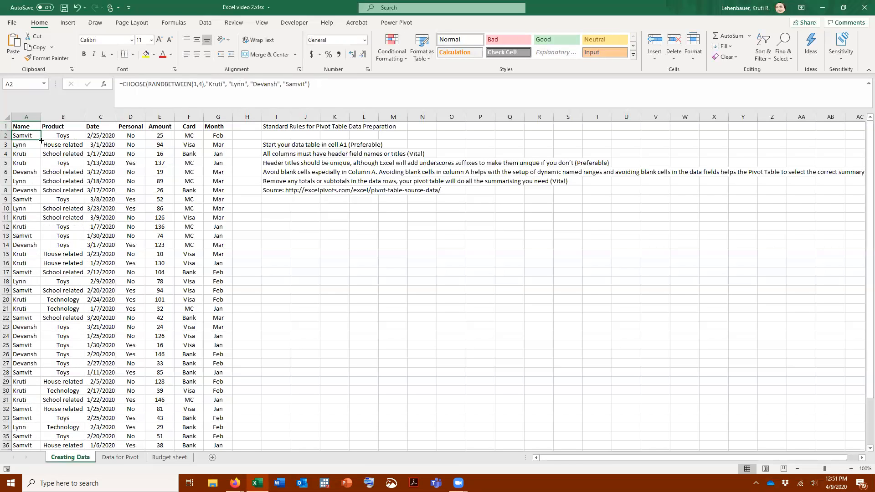
left_click_drag(41, 141, 21, 439)
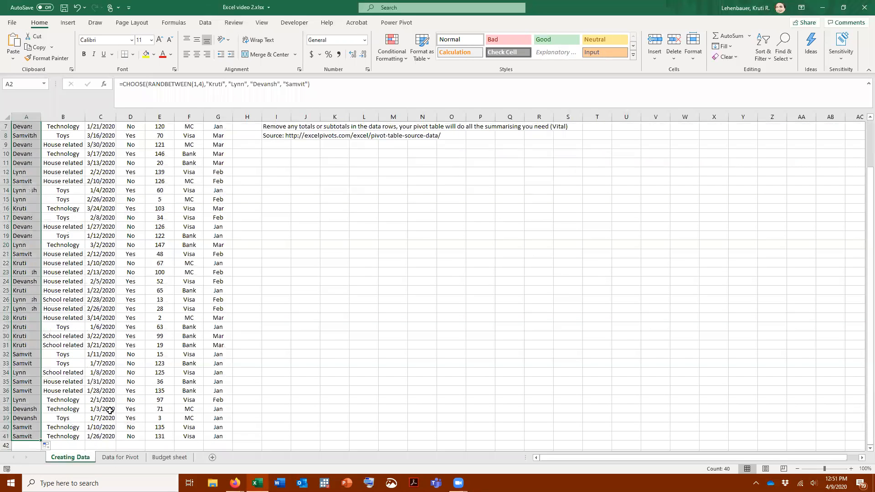
scroll(54, 196, "up", 2)
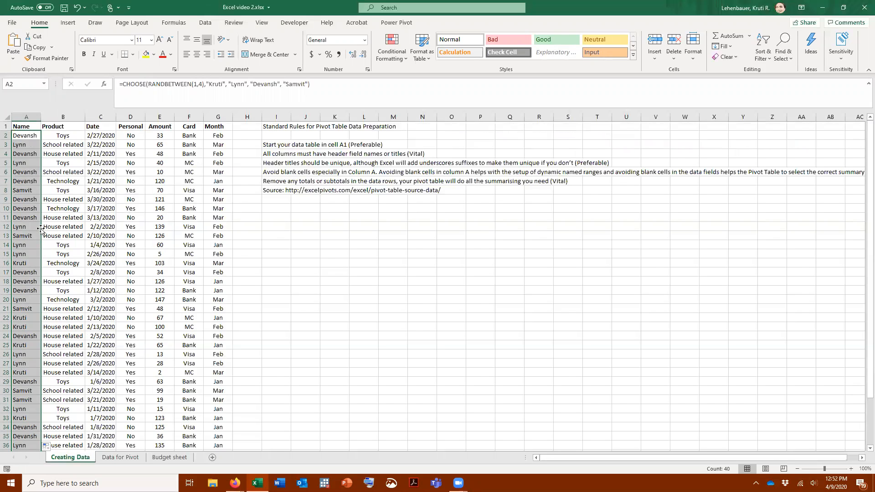
Step: Examine the Product CHOOSE formula in B2 and the start and end dates of the RANDBETWEEN date formula in C2
left_click(74, 135)
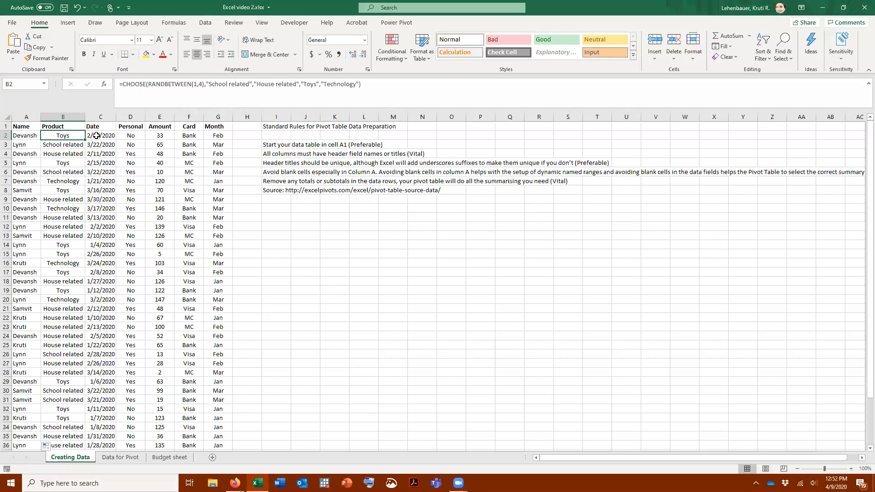
left_click(96, 135)
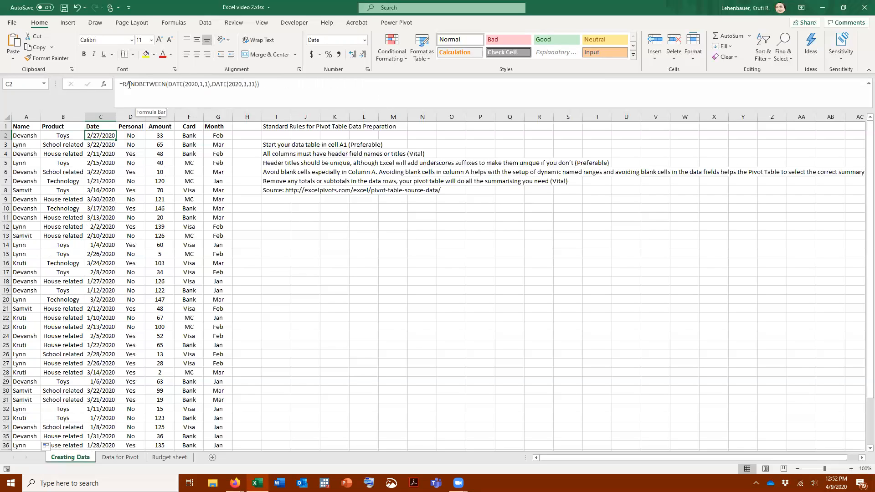
left_click(192, 83)
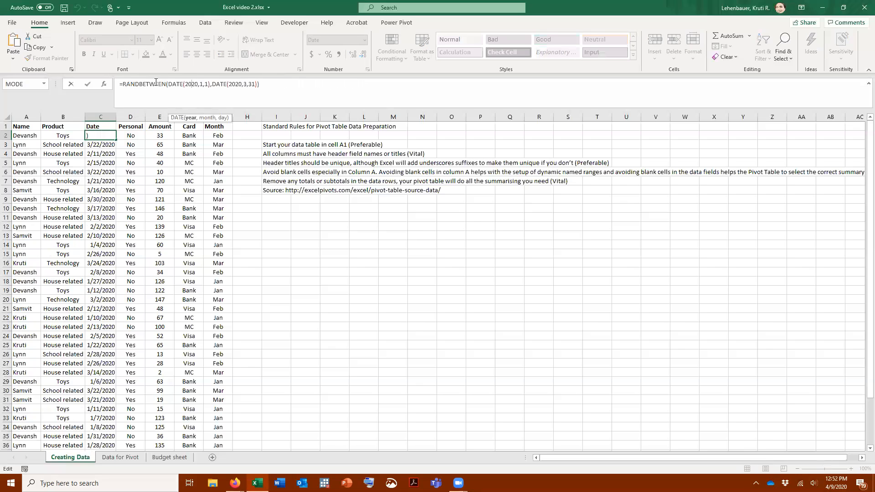
left_click(125, 85)
left_click(191, 84)
left_click(238, 85)
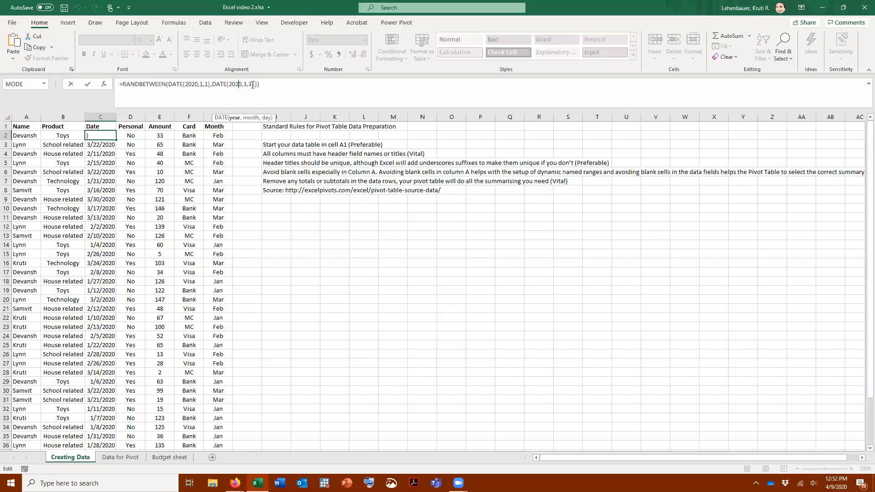
left_click(268, 86)
key("Return")
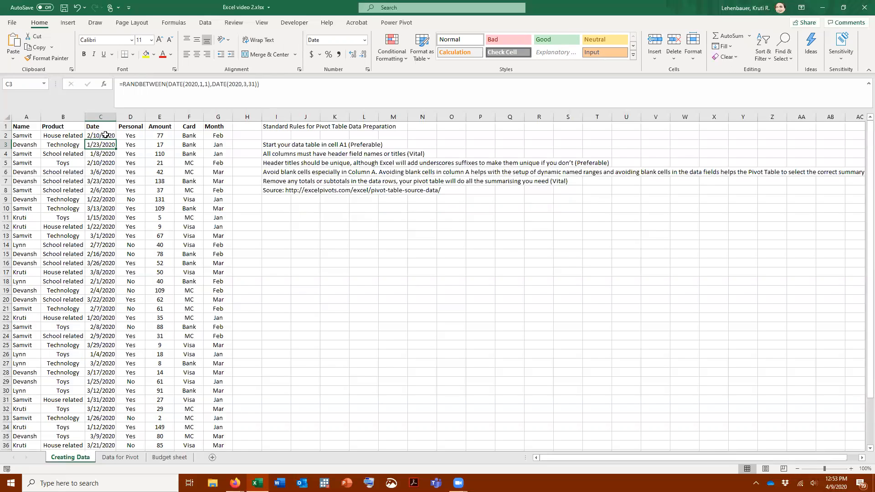
Step: Inspect the row 2 formulas in the Personal, Amount and Card columns and the arguments of the Month column's TEXT formula
left_click(130, 135)
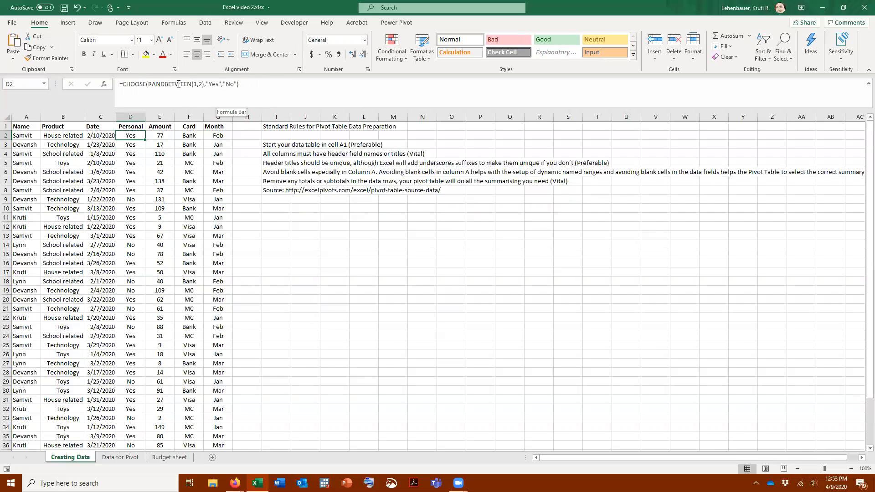
left_click(165, 136)
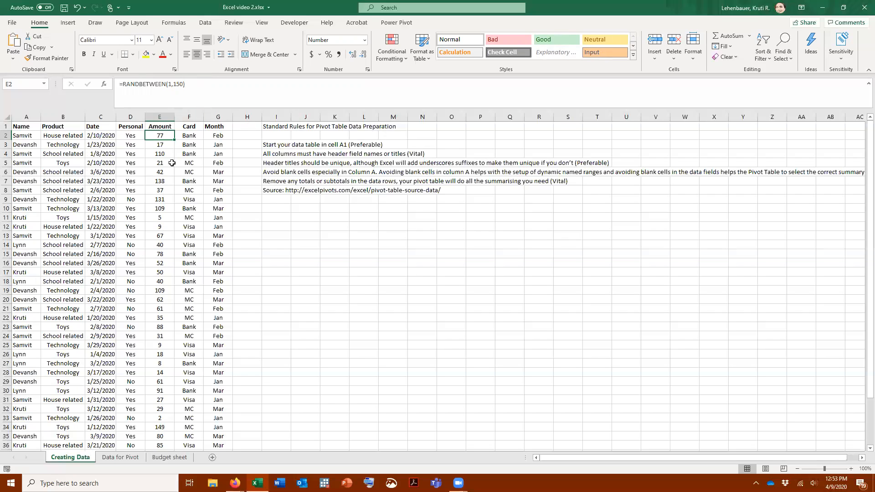
left_click(189, 136)
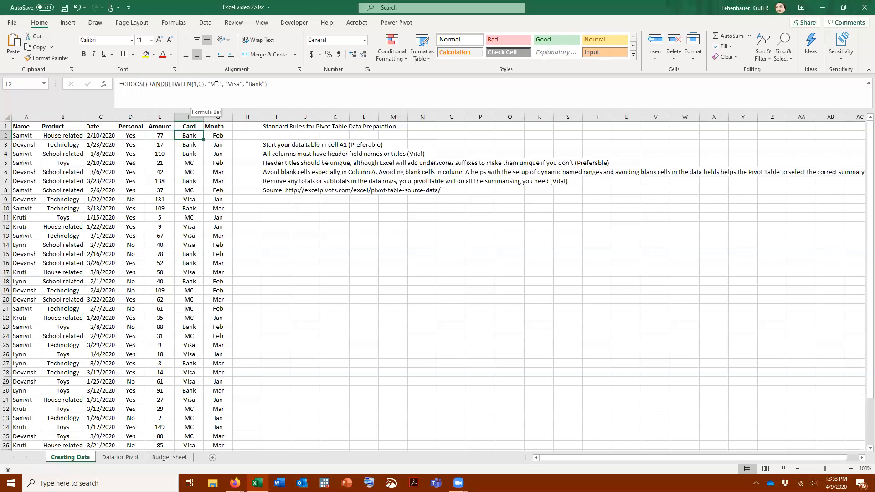
left_click(220, 138)
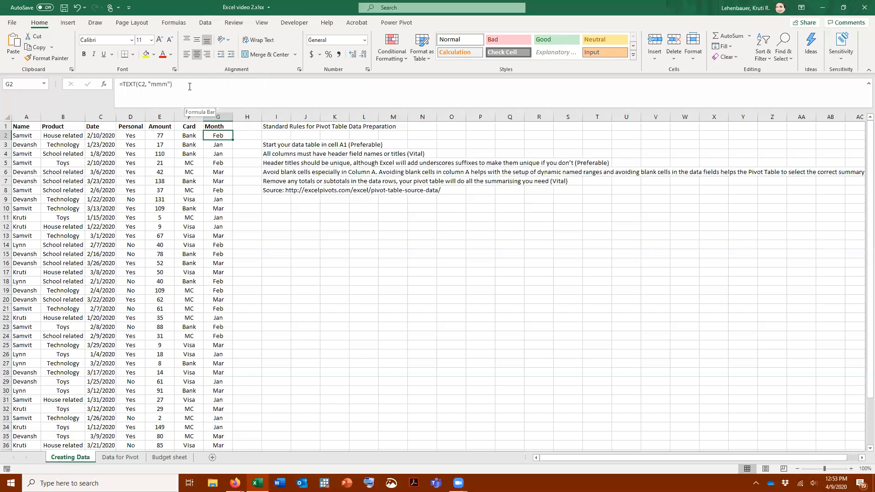
left_click(138, 84)
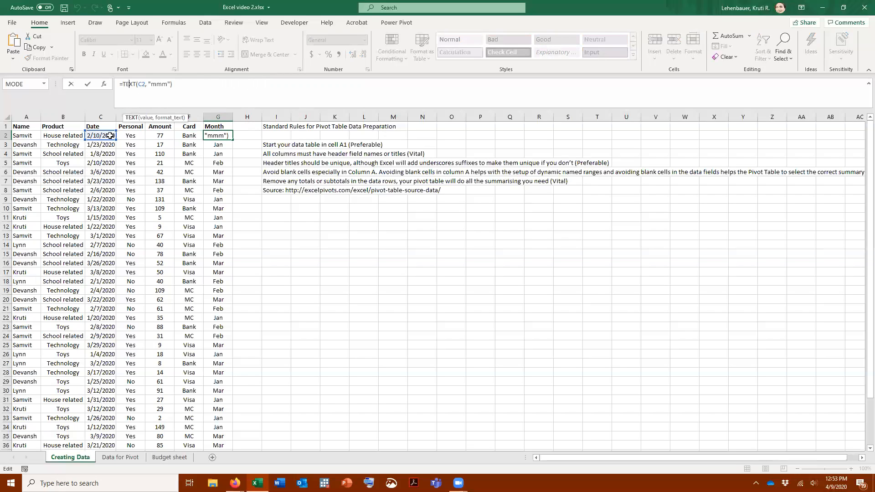
left_click(161, 85)
left_click(245, 180)
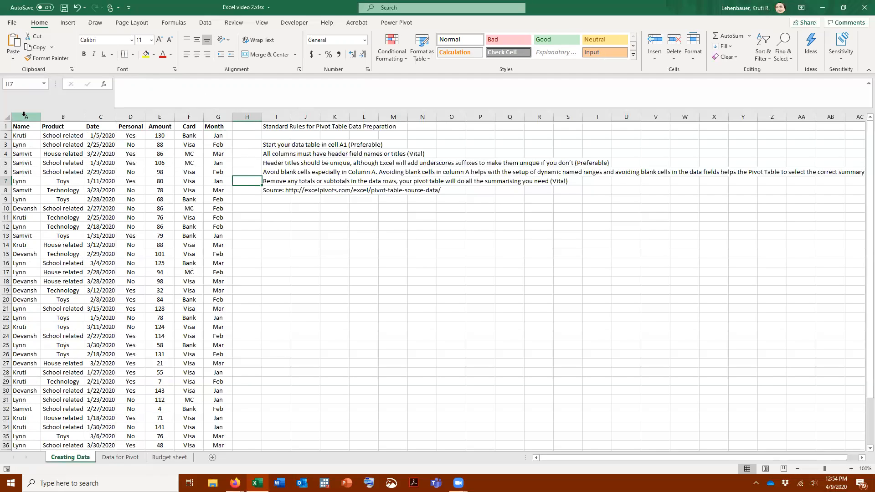
Step: Clear the existing data from columns A to G of the Data for Pivot sheet and select cell A1
left_click_drag(24, 114, 214, 115)
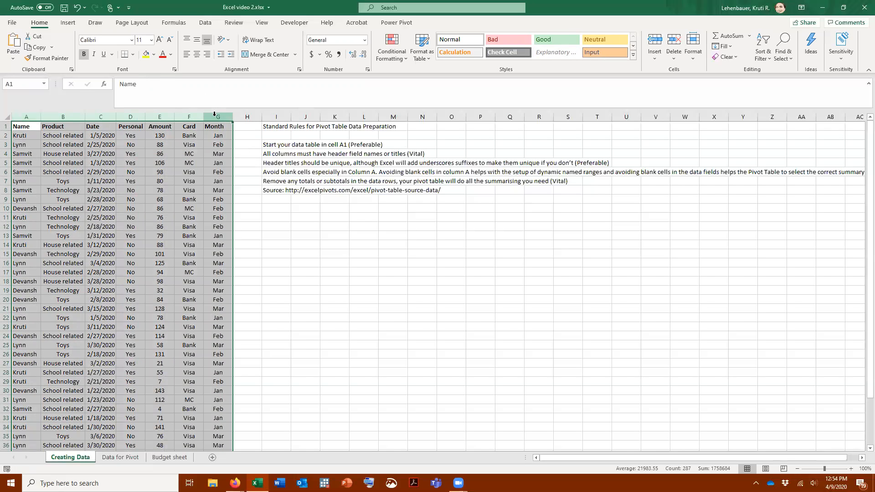
key("ctrl+c")
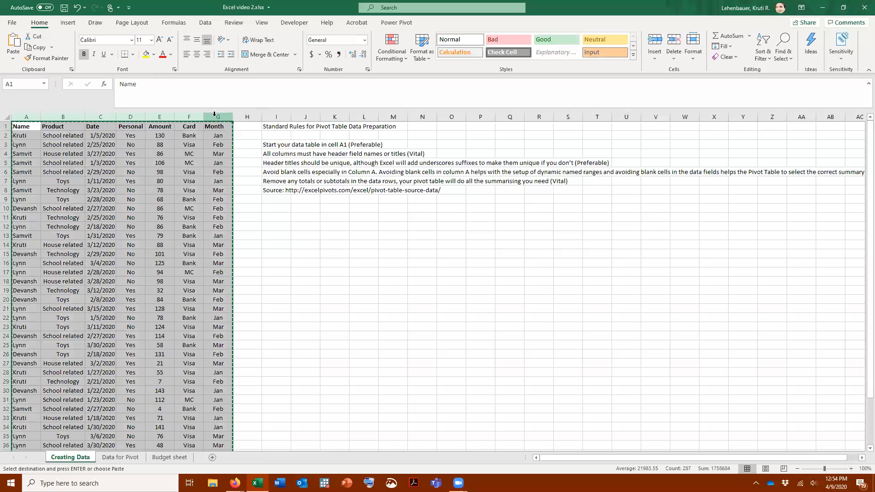
left_click(129, 458)
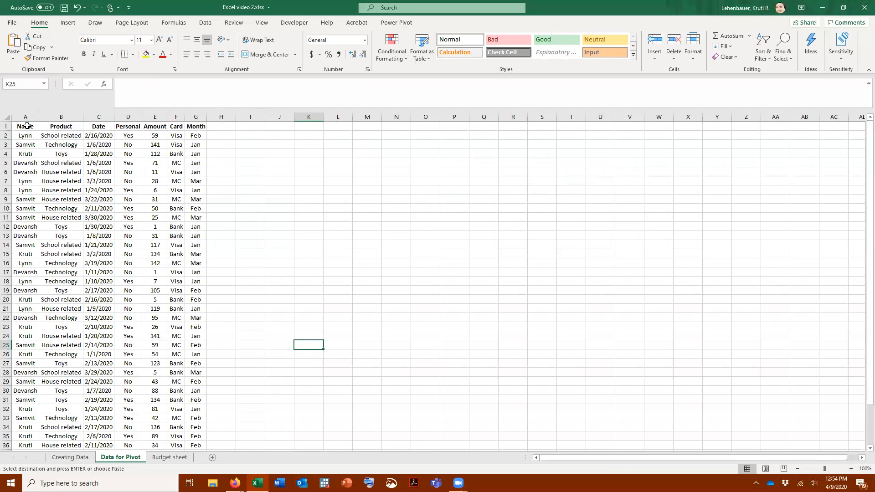
left_click_drag(26, 117, 191, 117)
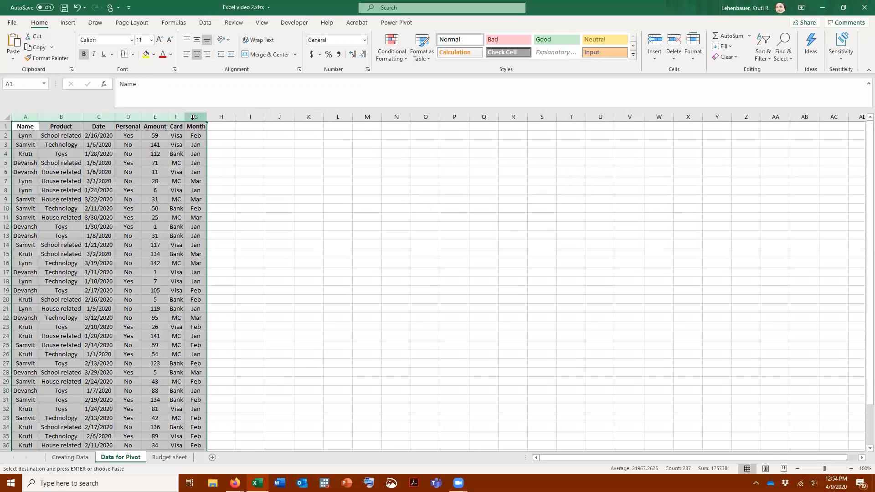
key("Delete")
left_click(22, 124)
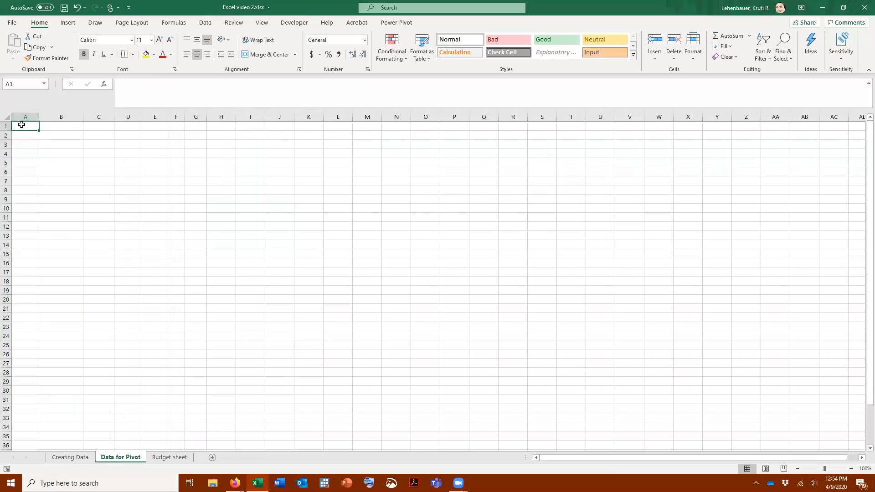
Step: Copy A1:G41 from the Creating Data sheet into Data for Pivot at A1, pasting only values and number formatting
left_click(73, 457)
left_click_drag(26, 127, 211, 435)
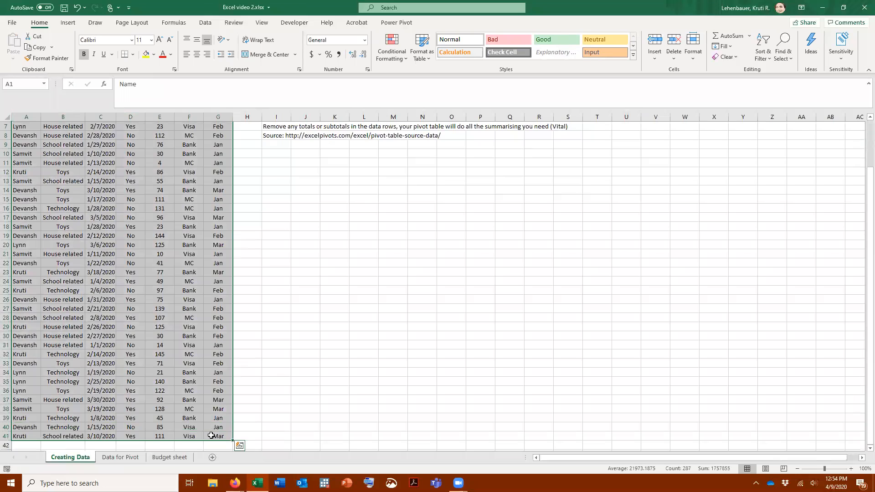
key("ctrl+c")
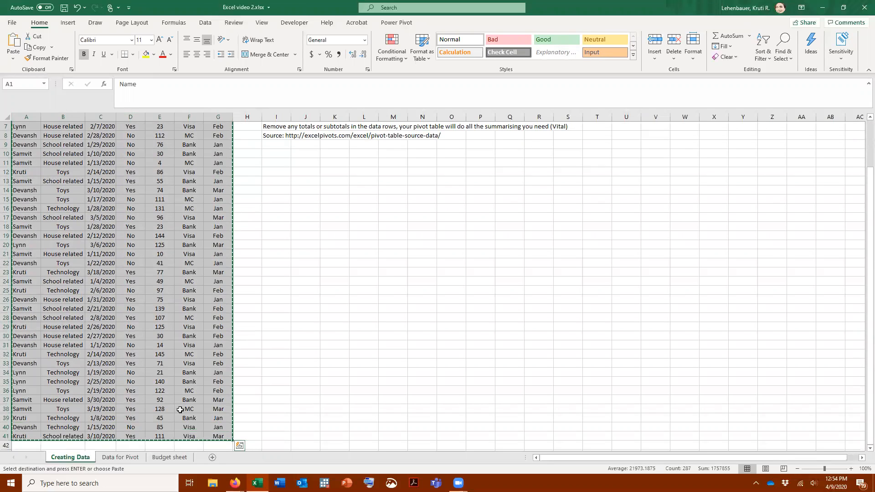
left_click(126, 458)
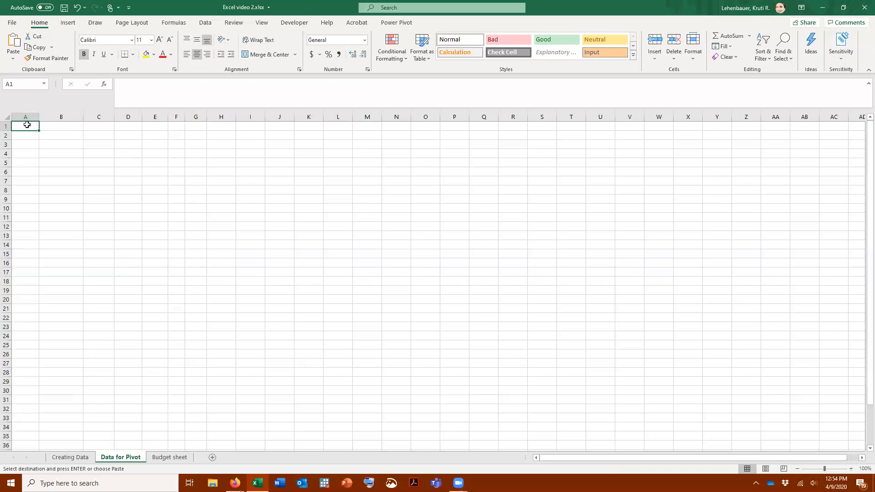
left_click(13, 58)
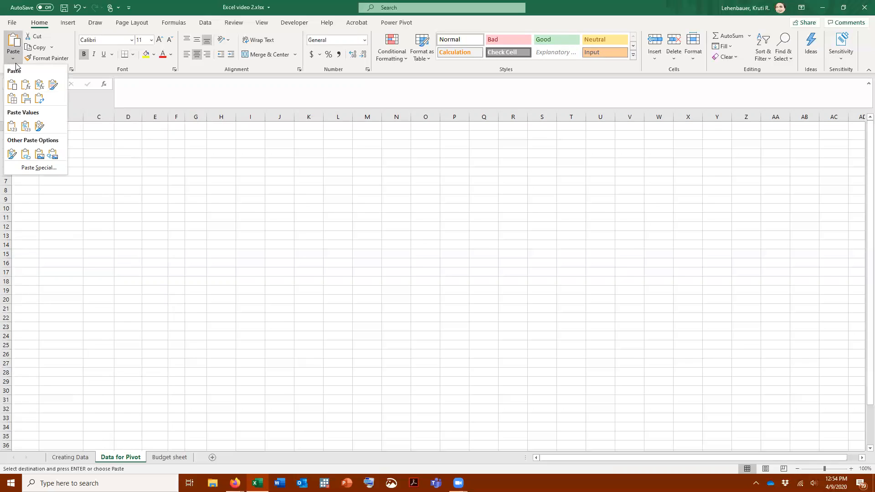
left_click(24, 129)
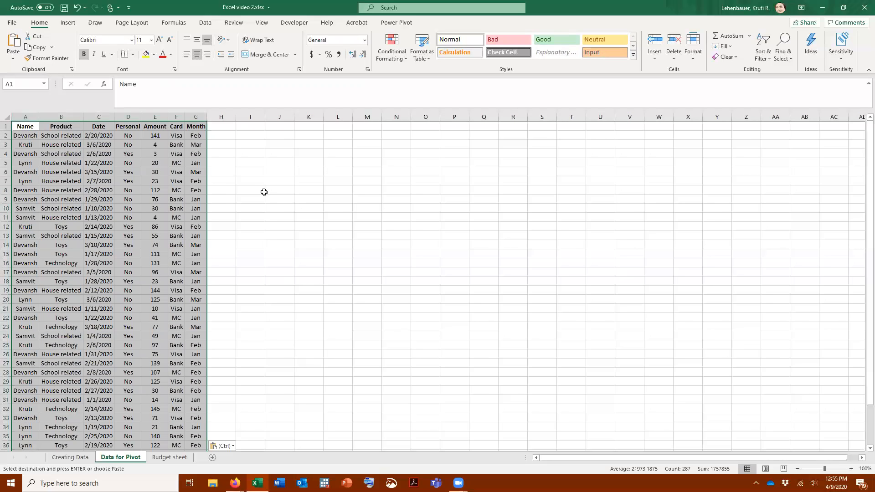
left_click(240, 180)
Step: Check cells in the pasted Date, Amount, Card and Month columns for fixed values instead of formulas
left_click(108, 153)
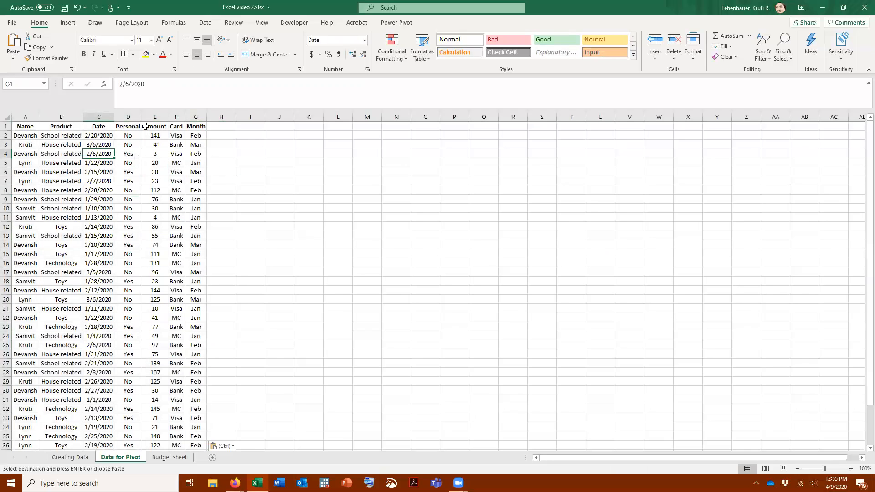
left_click(163, 85)
left_click(158, 163)
left_click(177, 163)
left_click(196, 162)
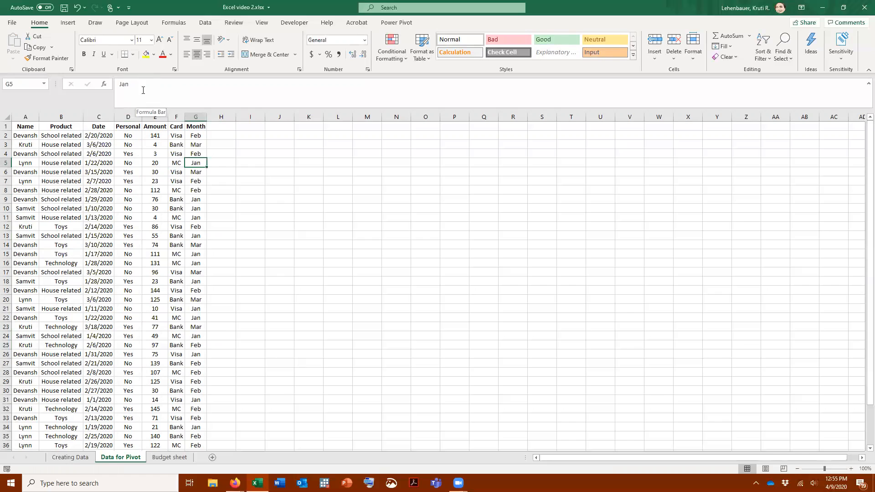
Step: Review the pasted dataset on the Data for Pivot sheet from the header row down to row 41
scroll(274, 225, "down", 2)
scroll(274, 225, "up", 2)
scroll(133, 155, "down", 2)
scroll(117, 225, "down", 3)
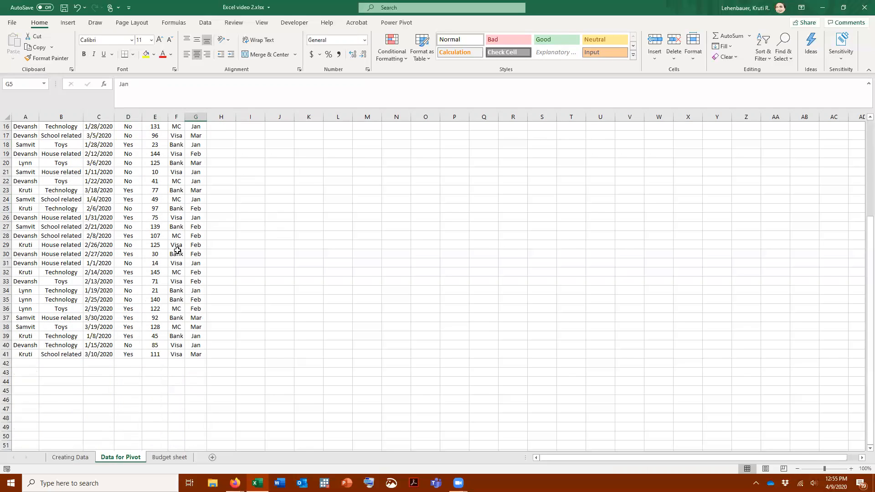
scroll(176, 250, "up", 5)
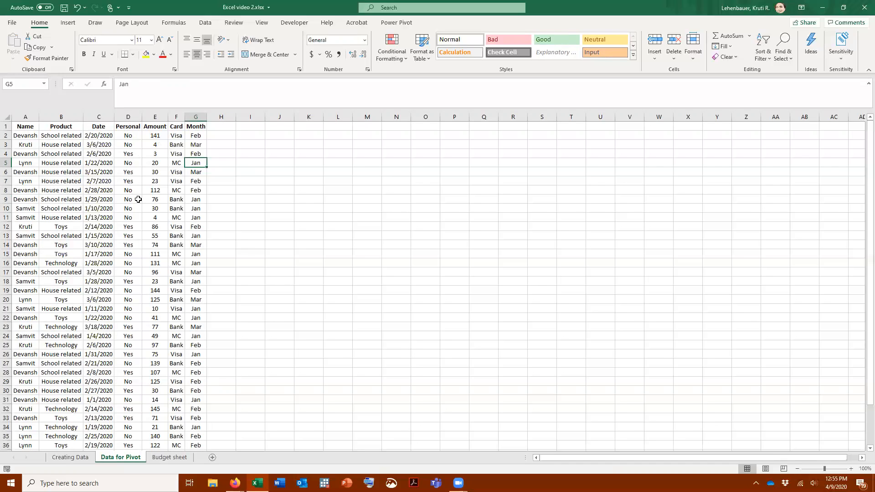
scroll(138, 199, "down", 4)
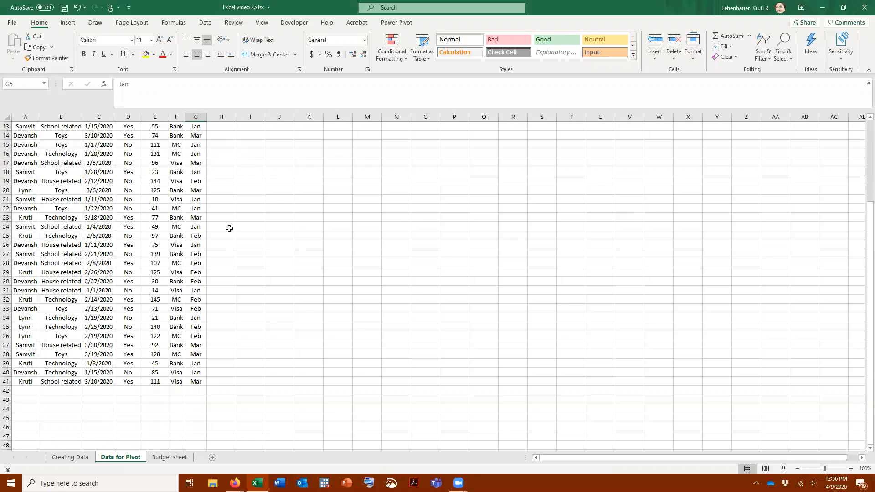
scroll(231, 227, "up", 4)
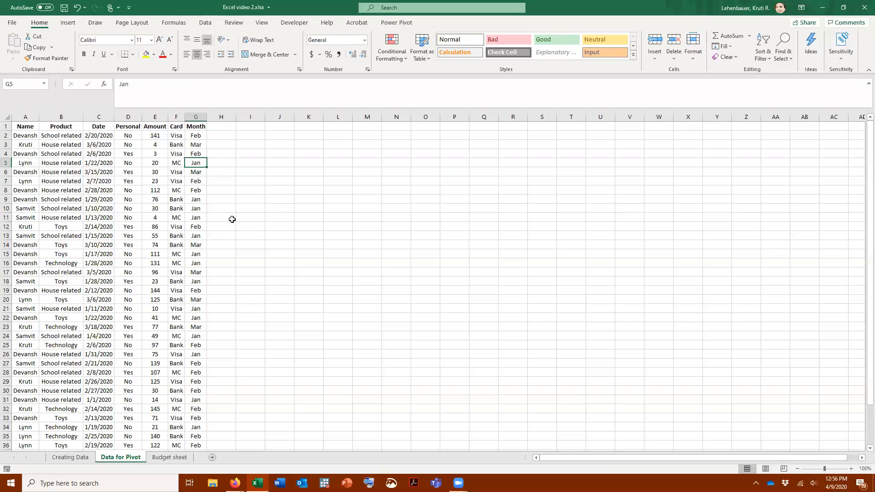